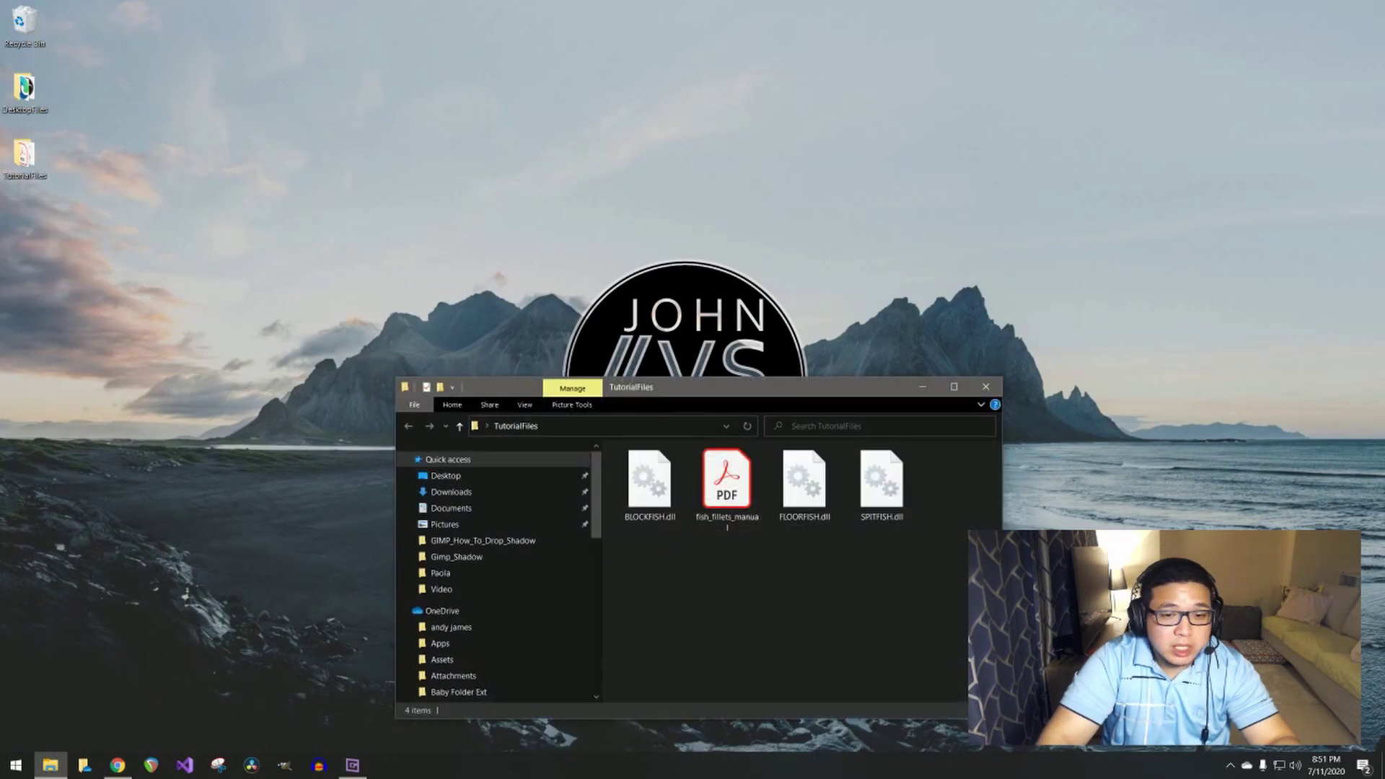
# Copy BLOCKFISH.dll and go to C:\Program Files (x86)\Audacity\Plug-Ins.
pyautogui.press('Right')
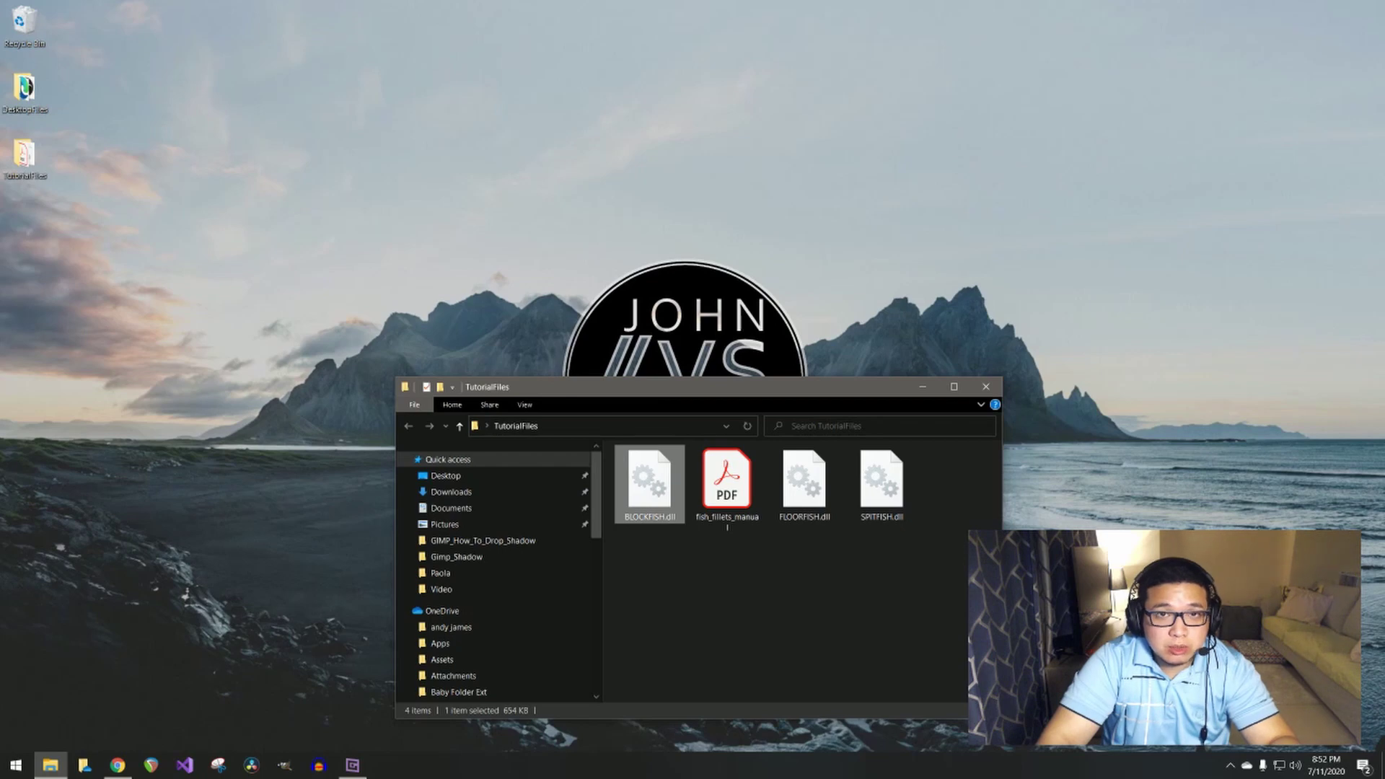
pyautogui.scroll(-3, 498, 573)
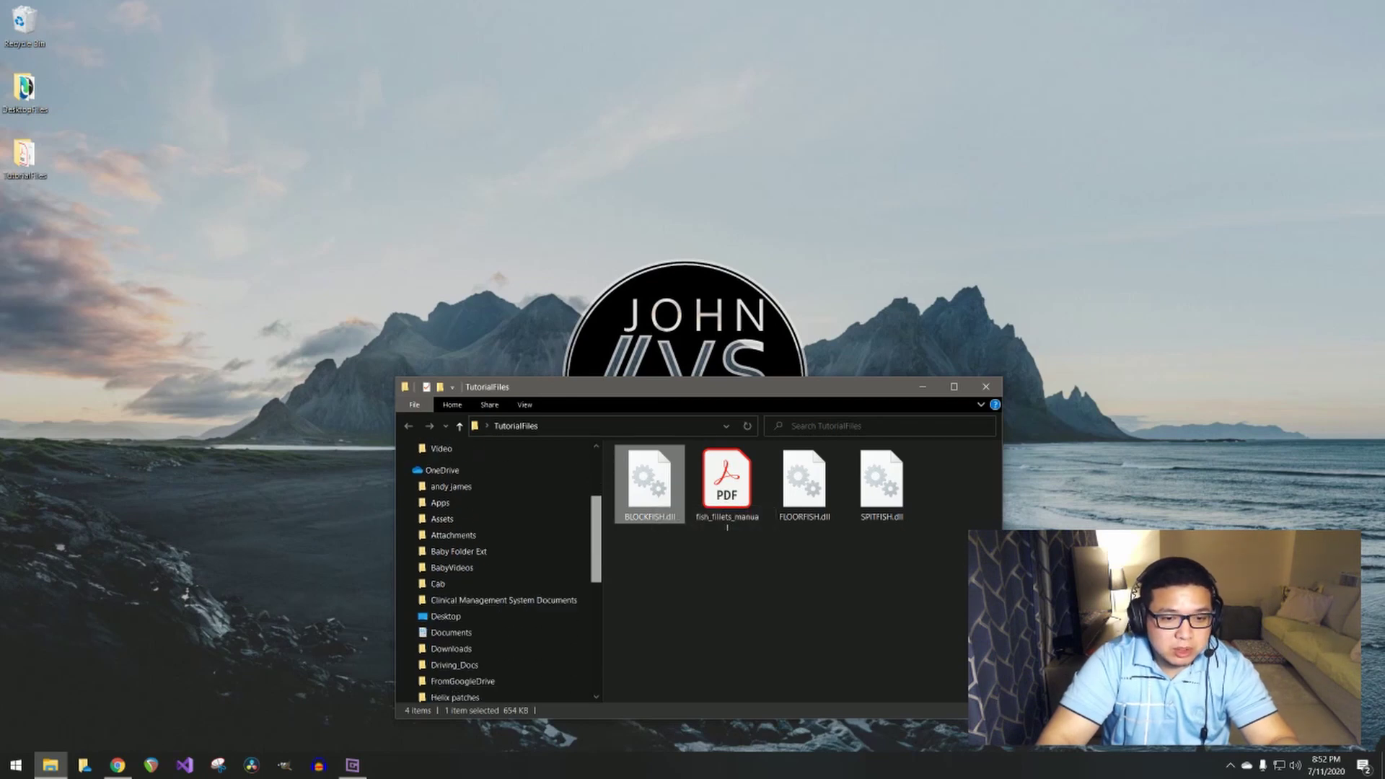
pyautogui.scroll(-3, 499, 573)
pyautogui.scroll(-3, 498, 575)
pyautogui.scroll(-2, 497, 573)
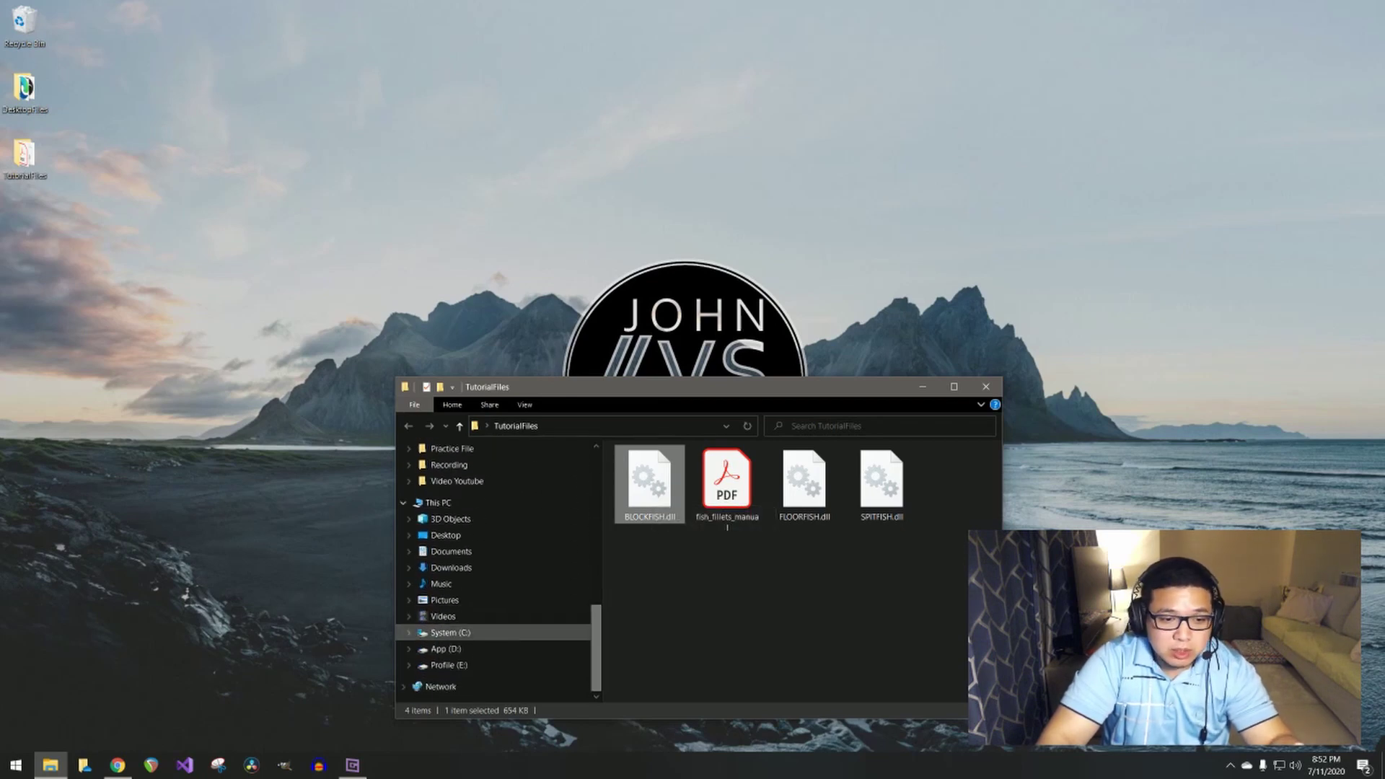
pyautogui.click(451, 632)
pyautogui.doubleClick(649, 542)
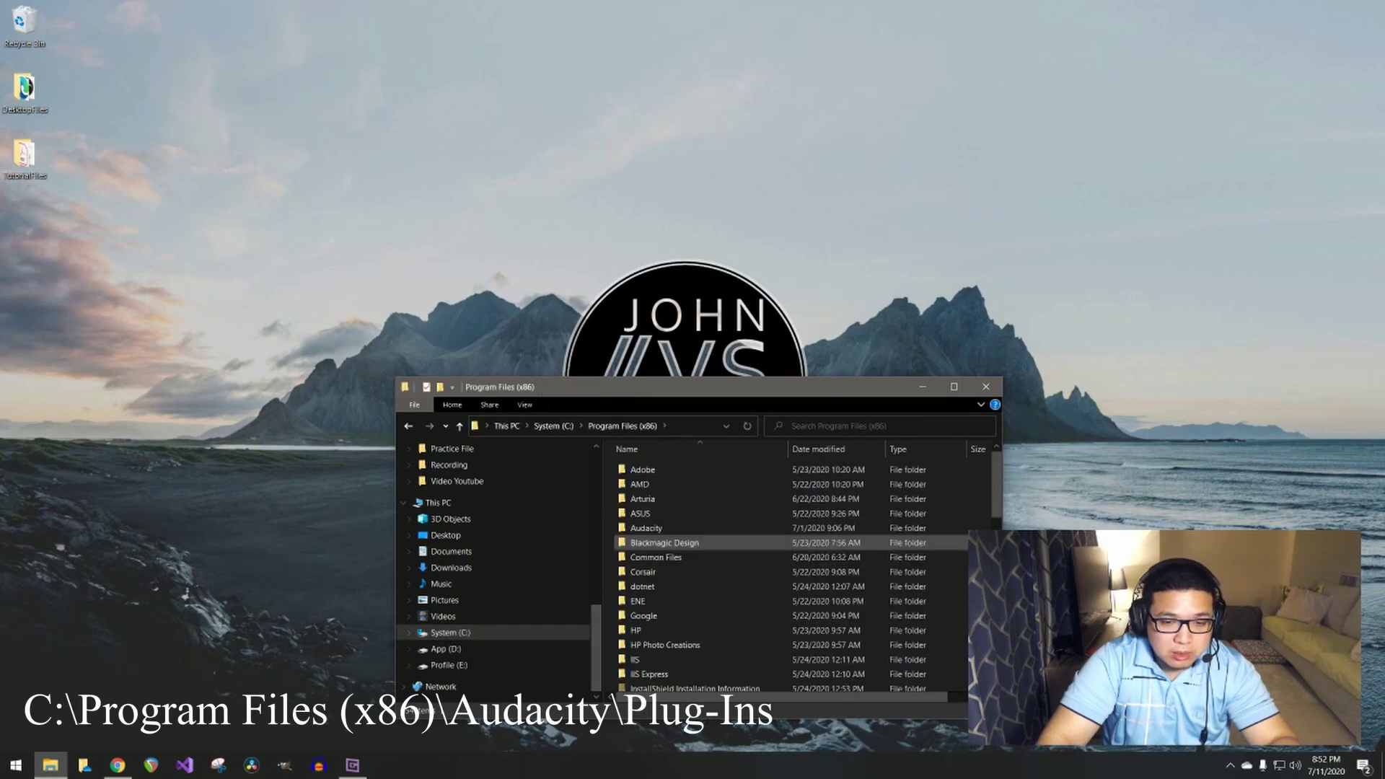
pyautogui.doubleClick(647, 529)
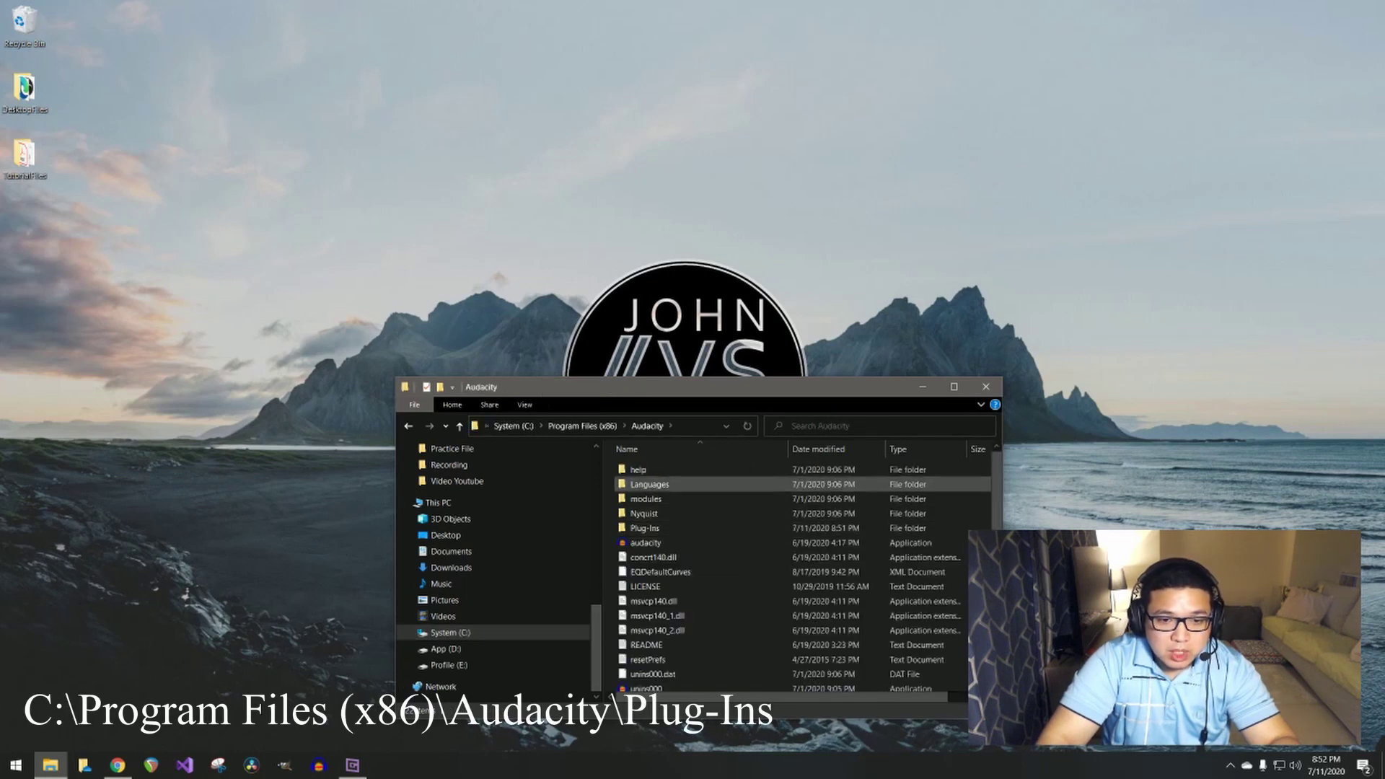
pyautogui.doubleClick(650, 529)
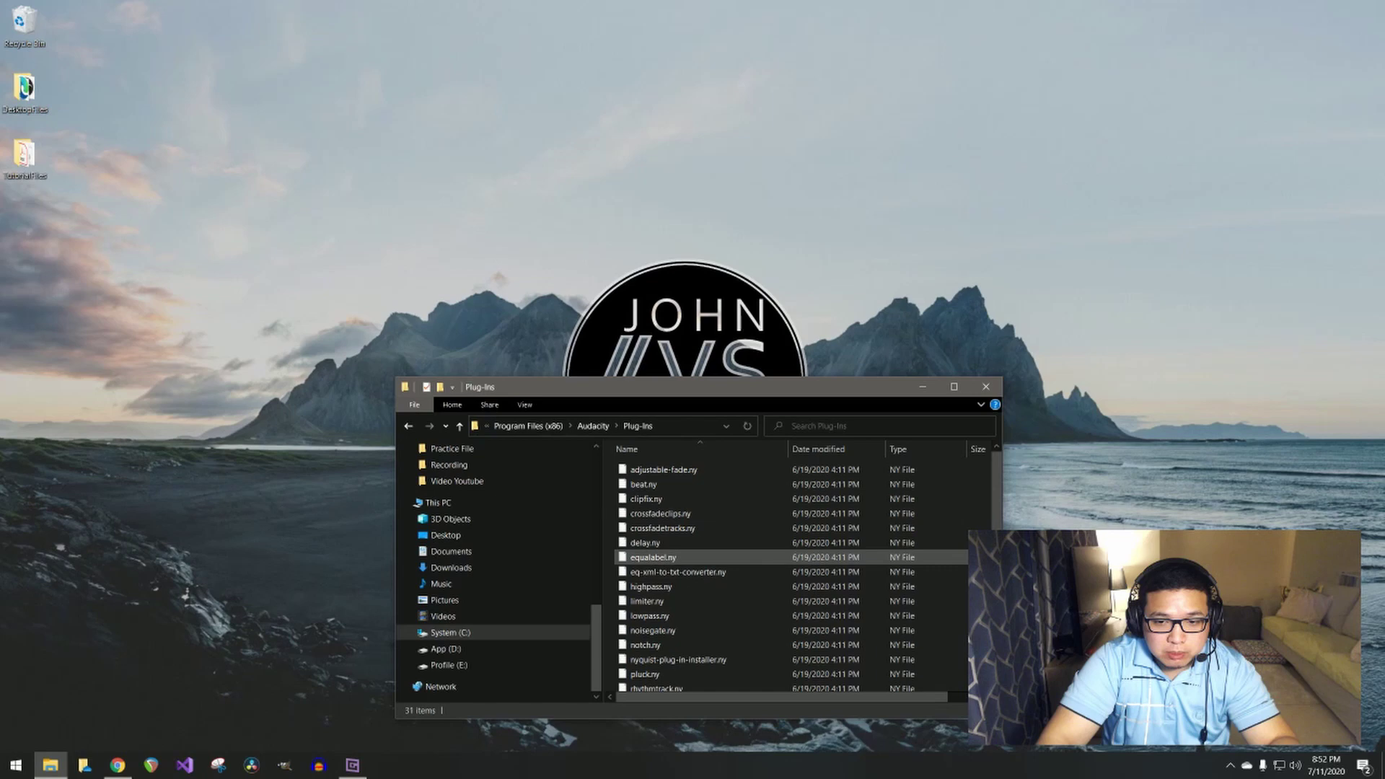
# Paste BLOCKFISH.dll into Plug-Ins with administrator approval, then close Explorer.
pyautogui.hotkey('ctrl', 'v')
pyautogui.press('Return')
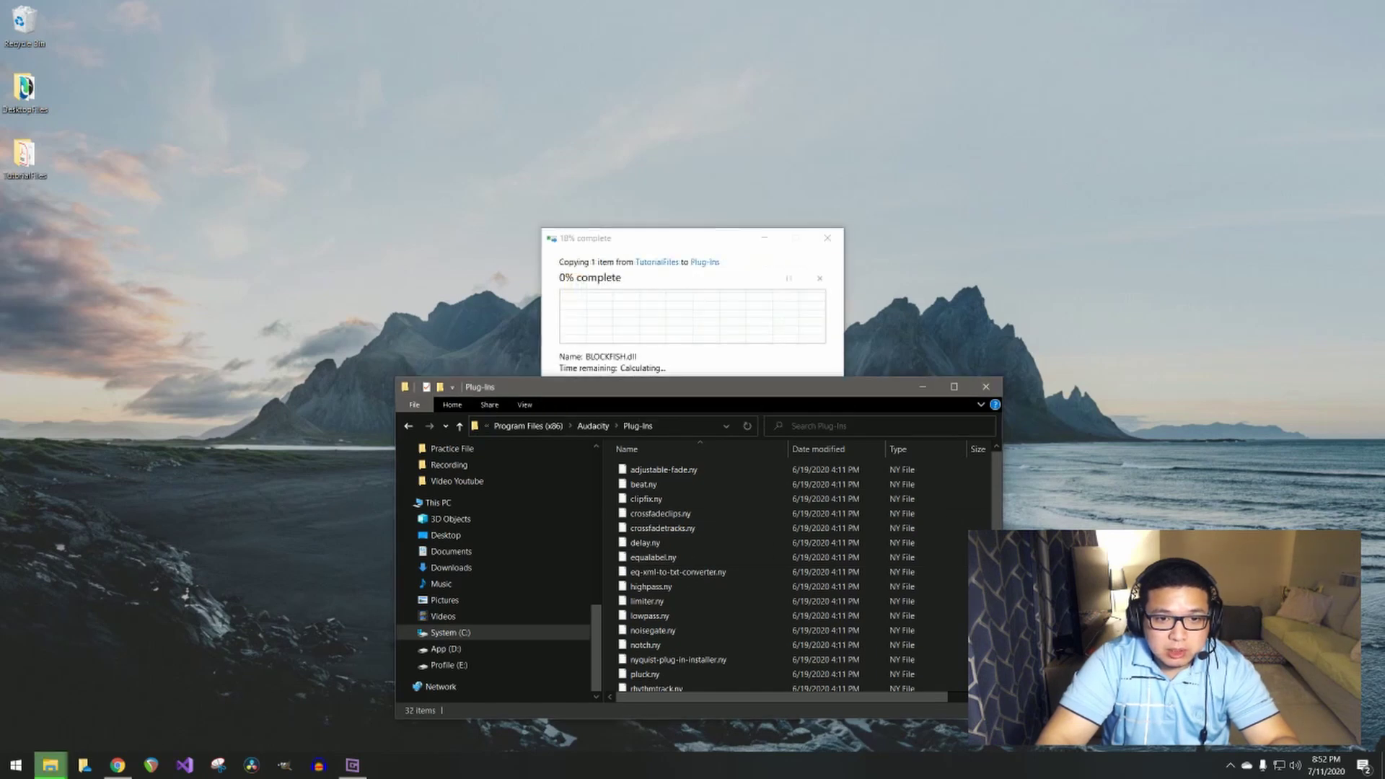
pyautogui.hotkey('alt', 'F4')
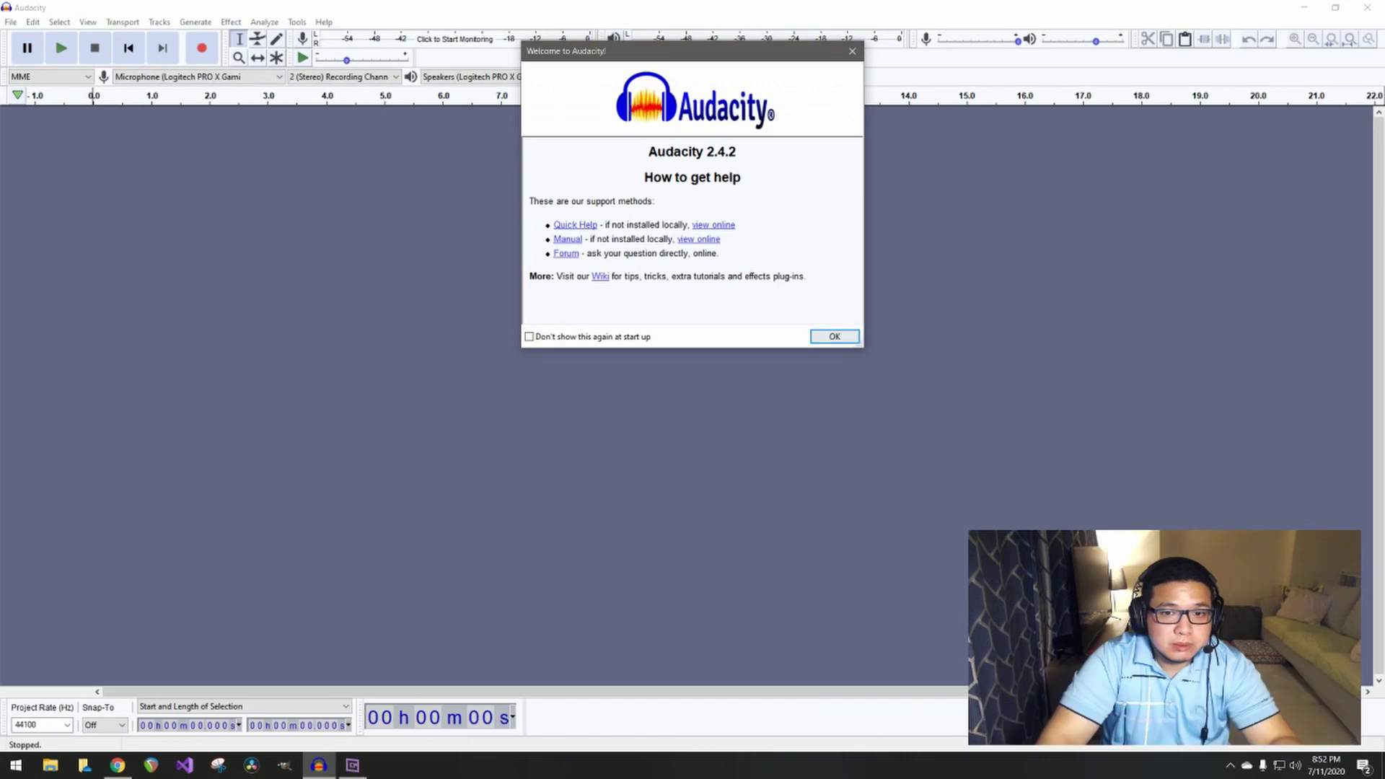
# Dismiss Audacity's welcome message and open Effect > Add / Remove Plug-ins.
pyautogui.click(852, 334)
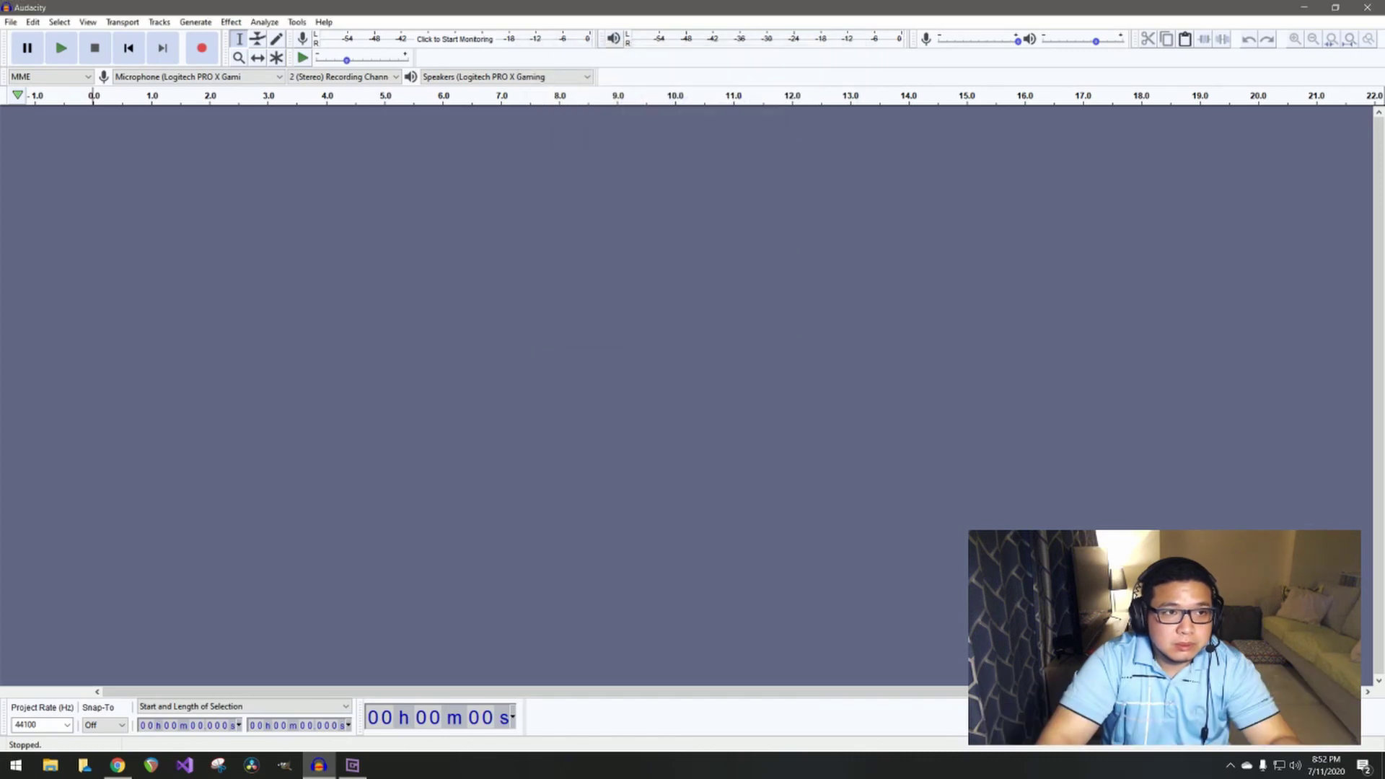
pyautogui.click(196, 21)
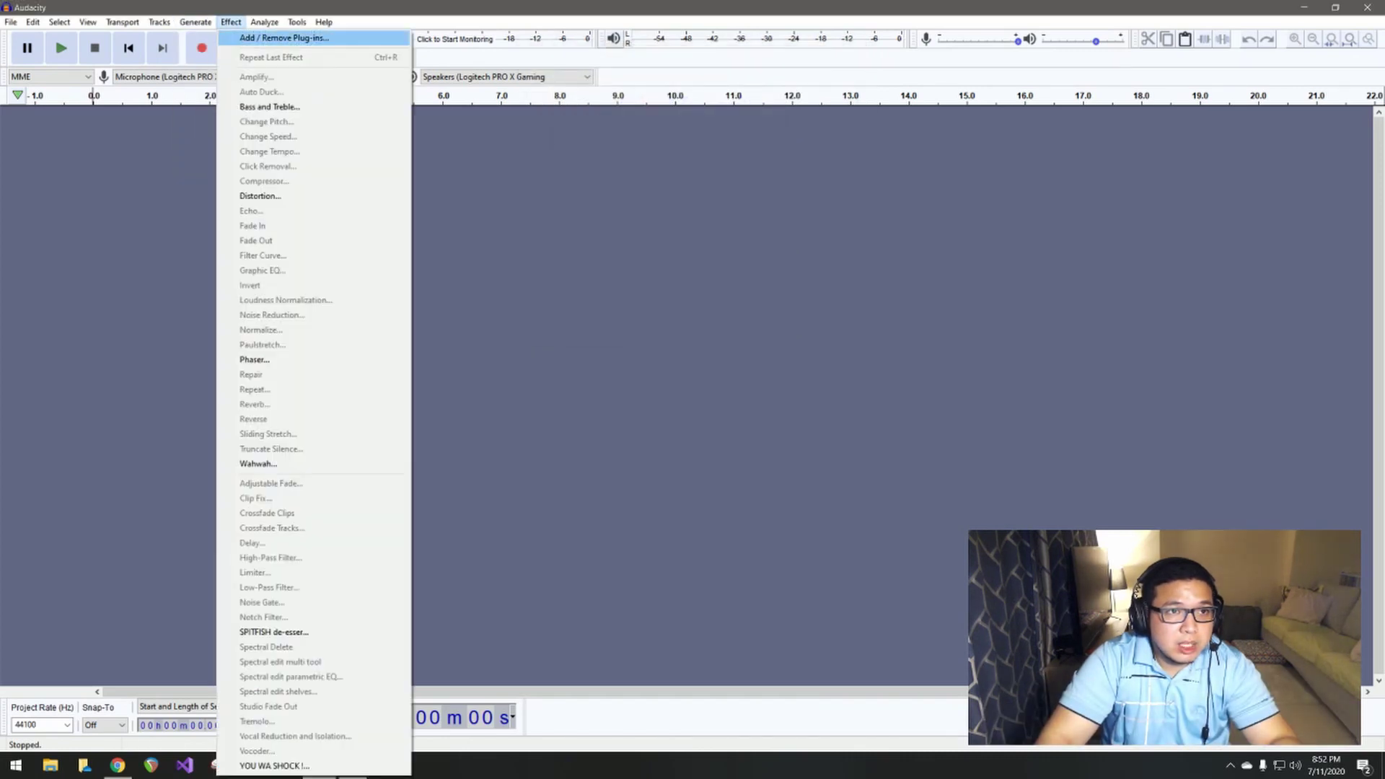
pyautogui.click(284, 37)
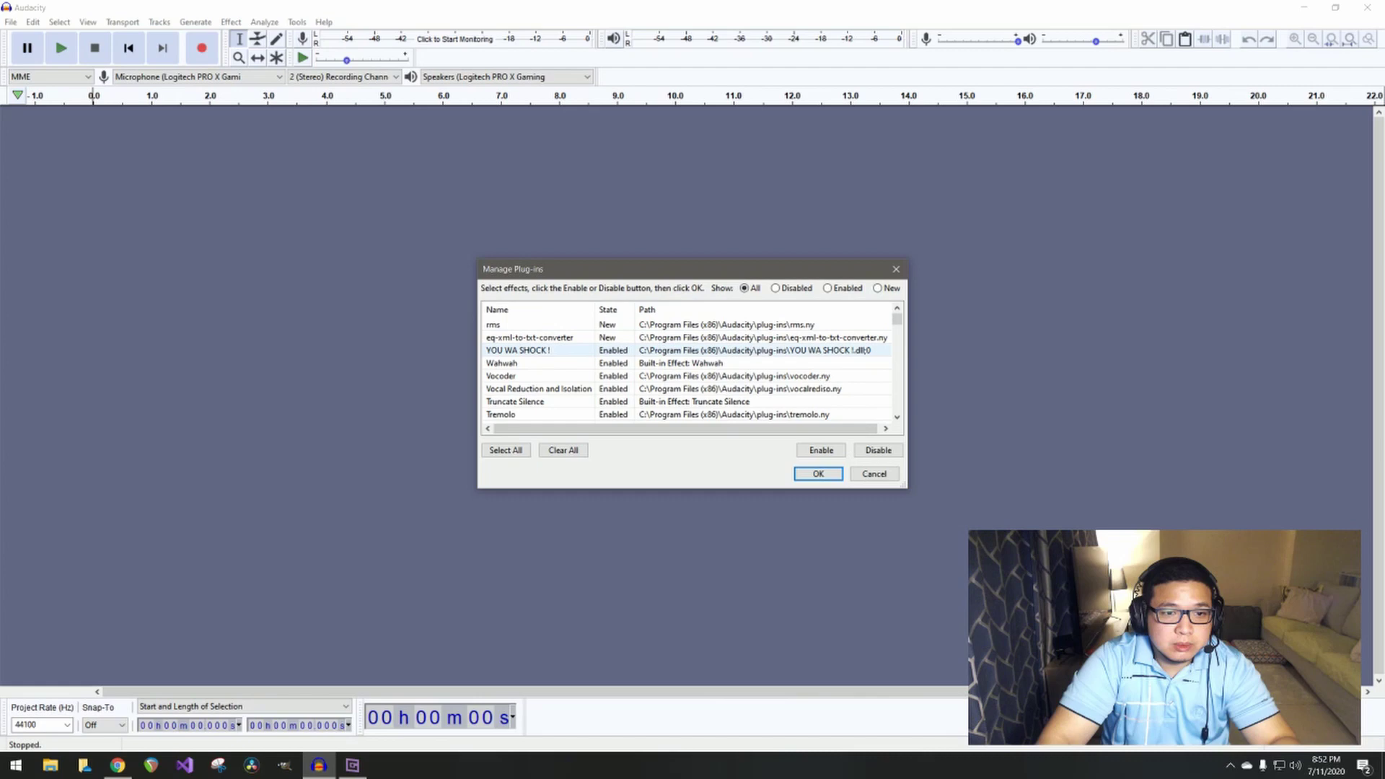
# Enable BLOCKFISH from the New plug-ins view, reset Show to All, and confirm.
pyautogui.click(541, 414)
pyautogui.scroll(-3, 689, 368)
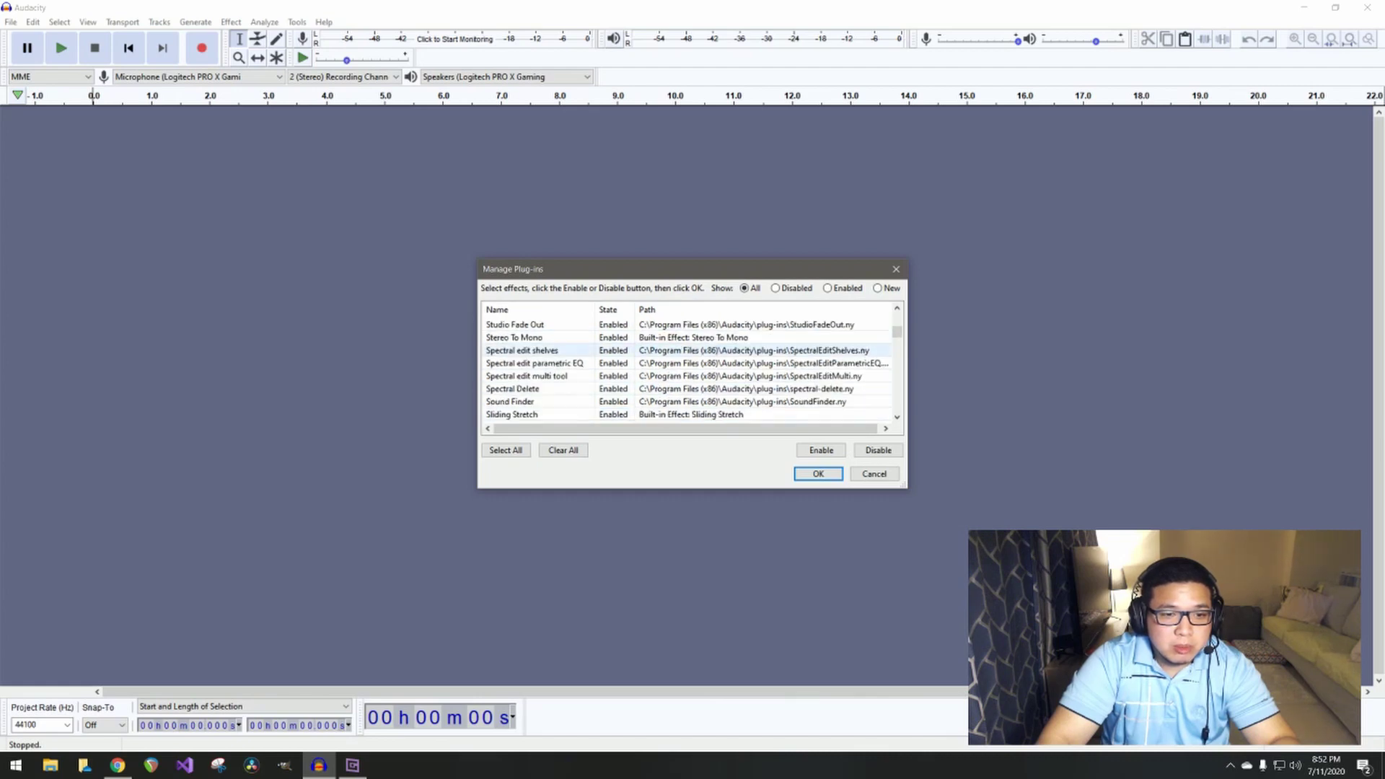
pyautogui.scroll(-3, 689, 368)
pyautogui.scroll(-2, 689, 368)
pyautogui.scroll(3, 689, 367)
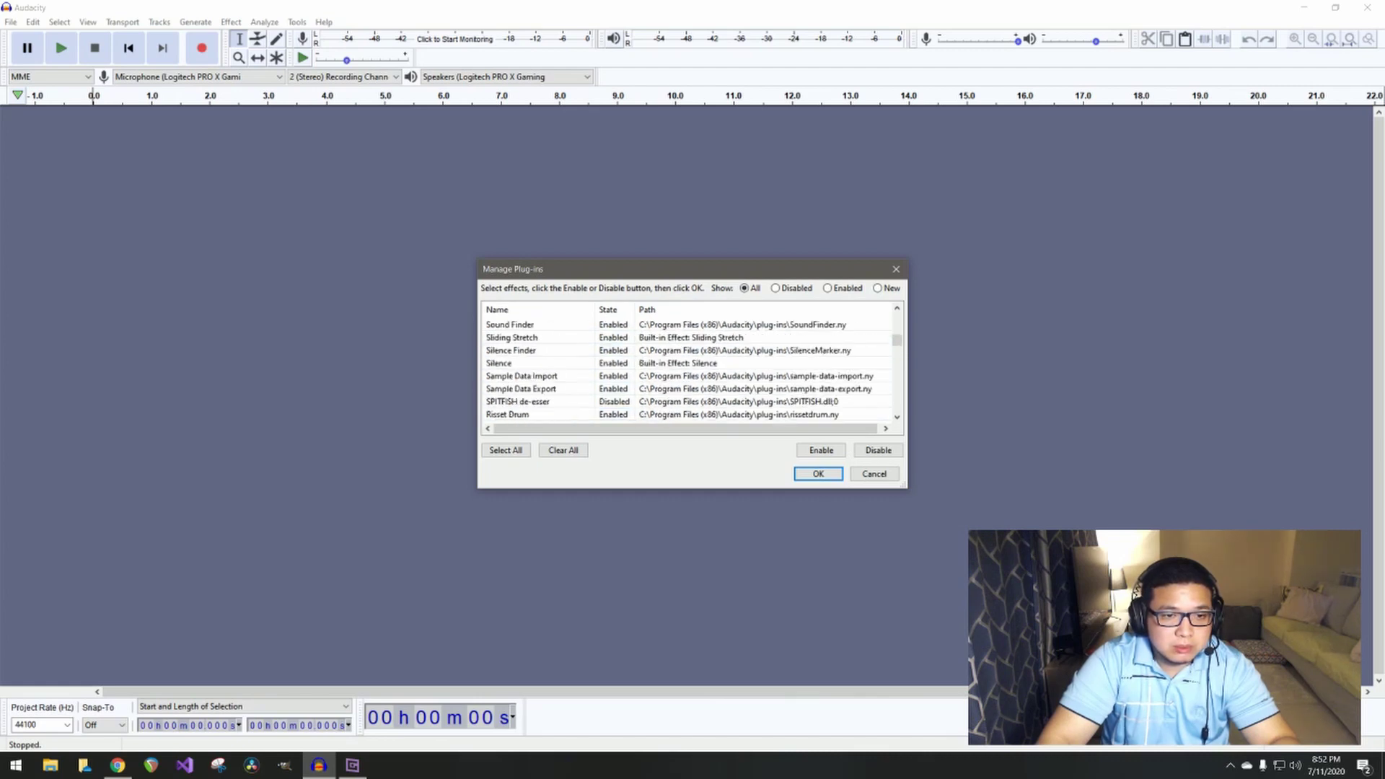
pyautogui.scroll(-1, 688, 368)
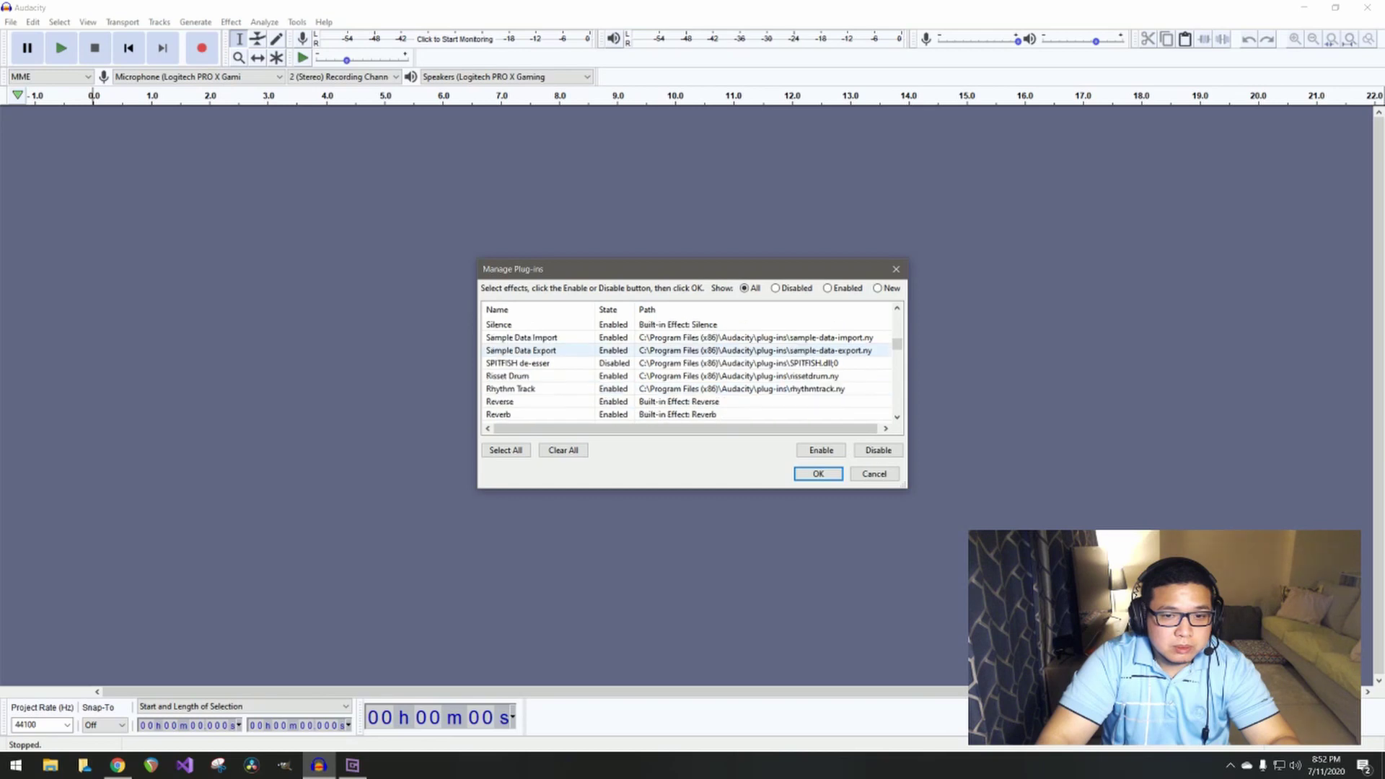
pyautogui.scroll(-1, 688, 368)
pyautogui.scroll(-2, 688, 369)
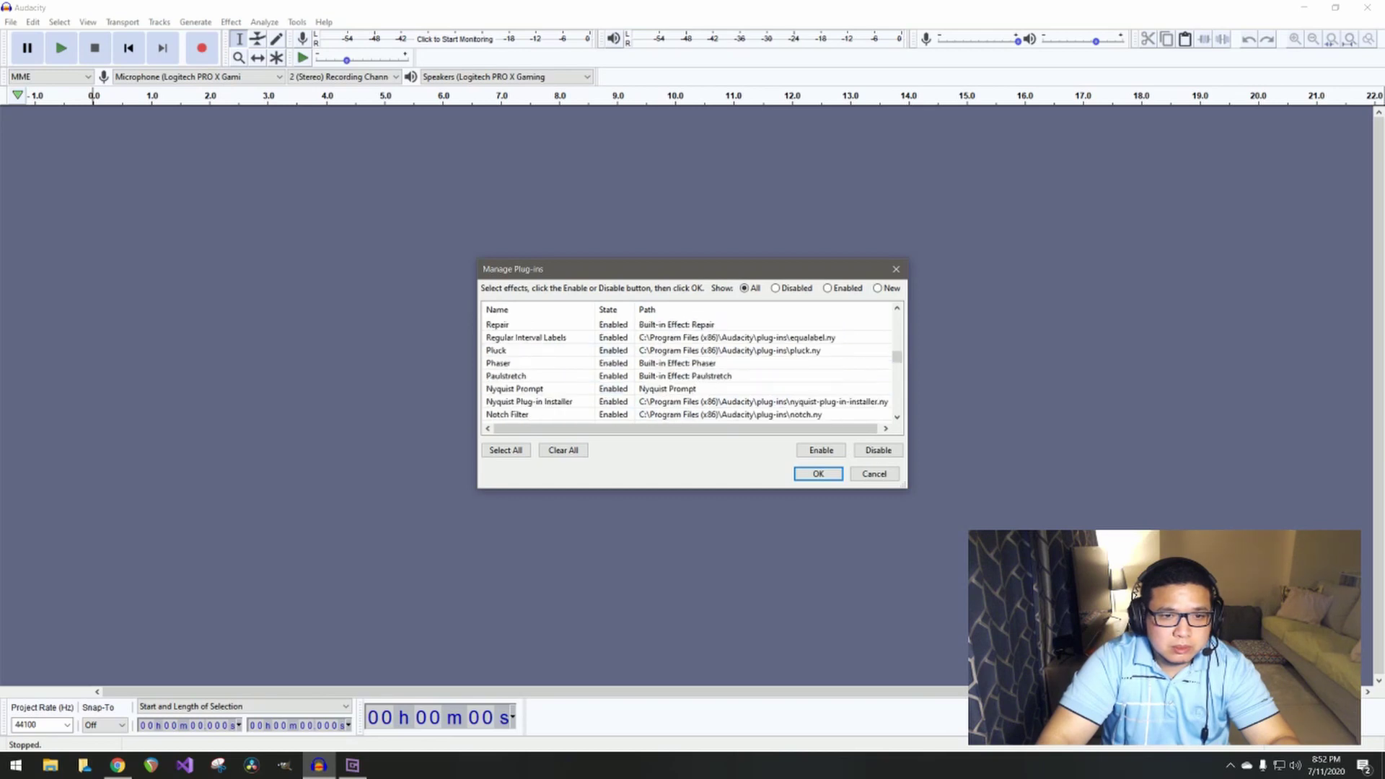
pyautogui.click(877, 288)
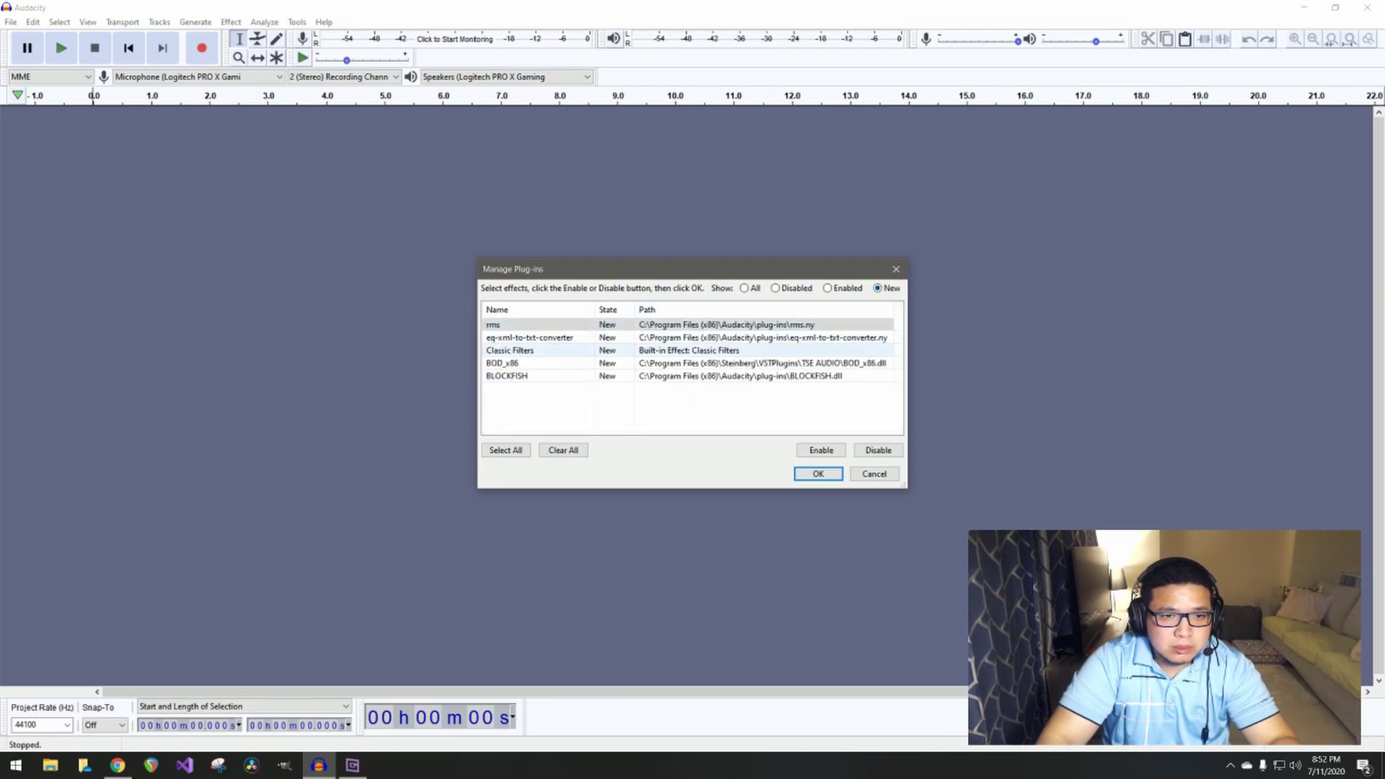
pyautogui.click(508, 362)
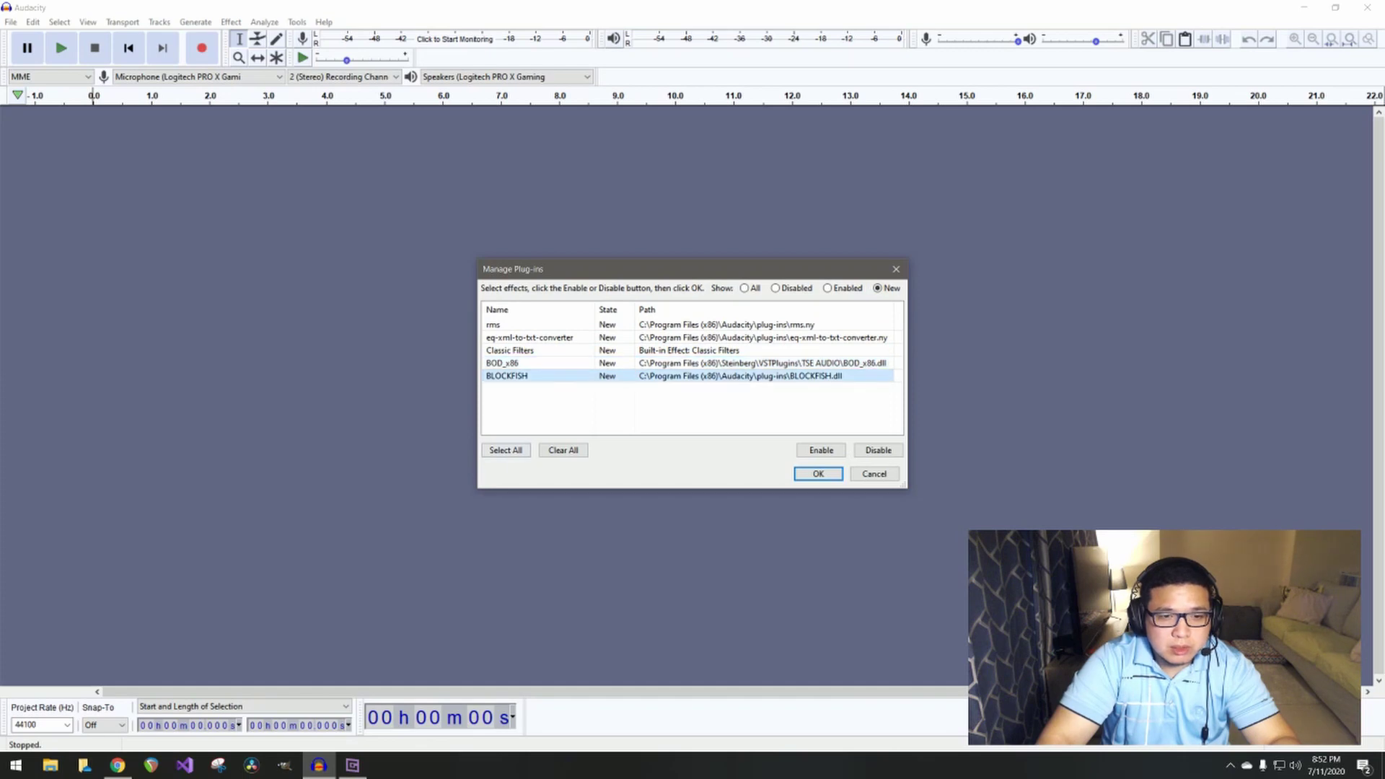
pyautogui.click(821, 450)
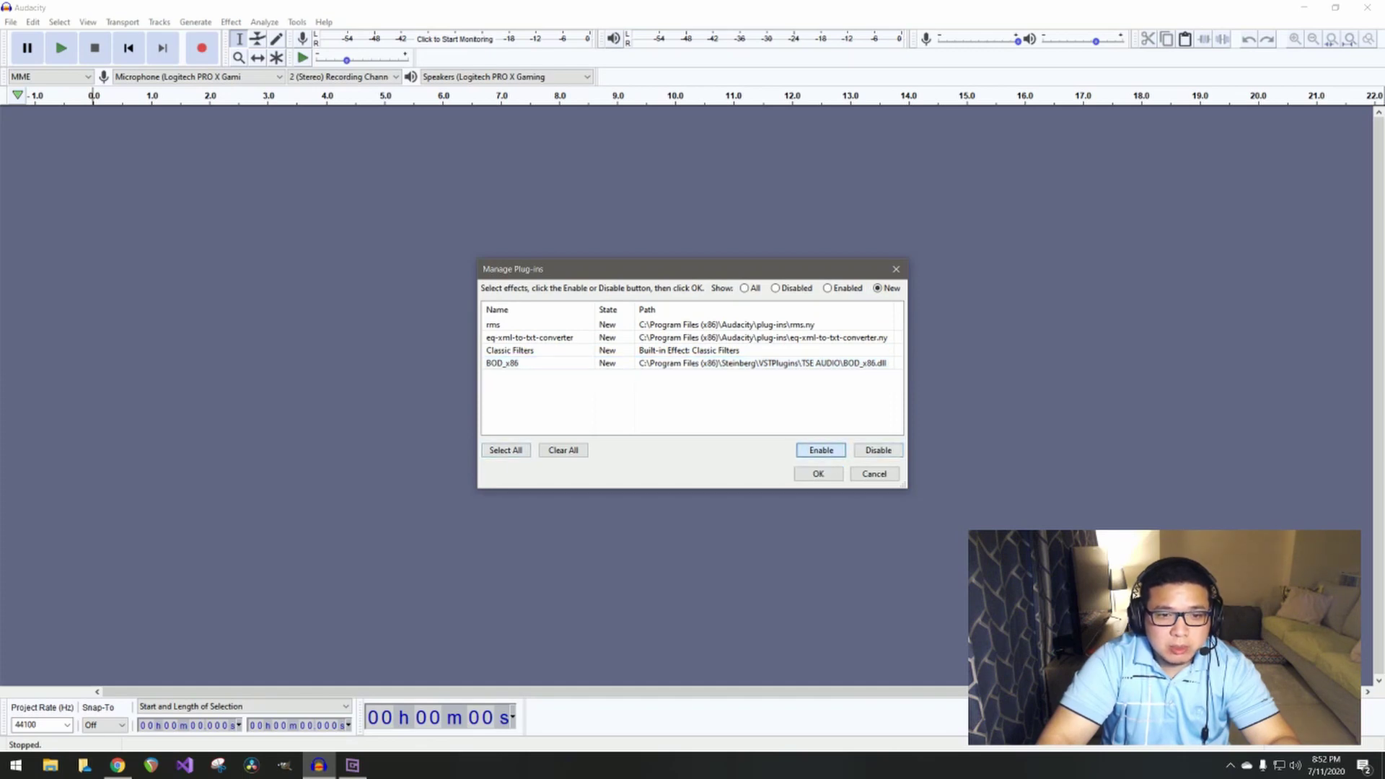
pyautogui.click(745, 289)
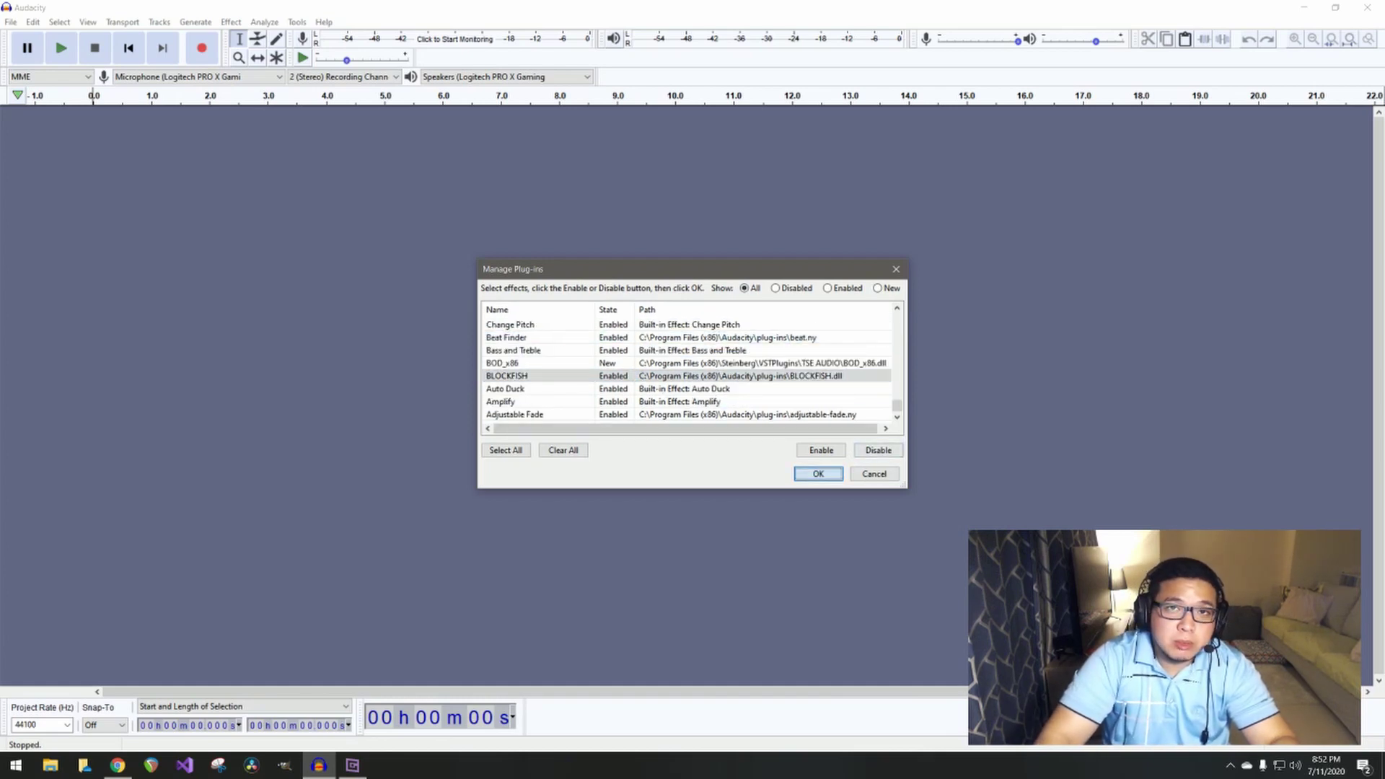
pyautogui.press('Return')
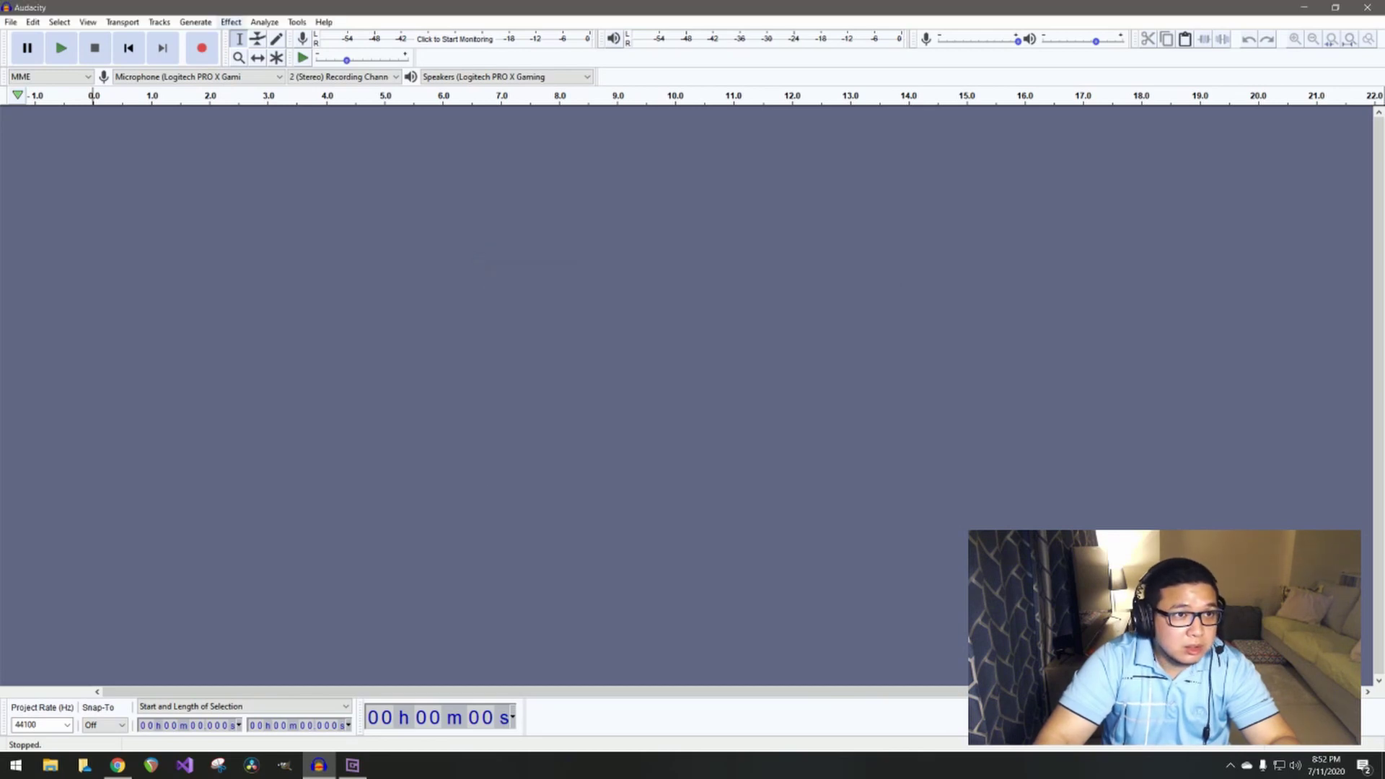
# Check the Effect menu for the BLOCKFISH compressor... entry.
pyautogui.click(231, 21)
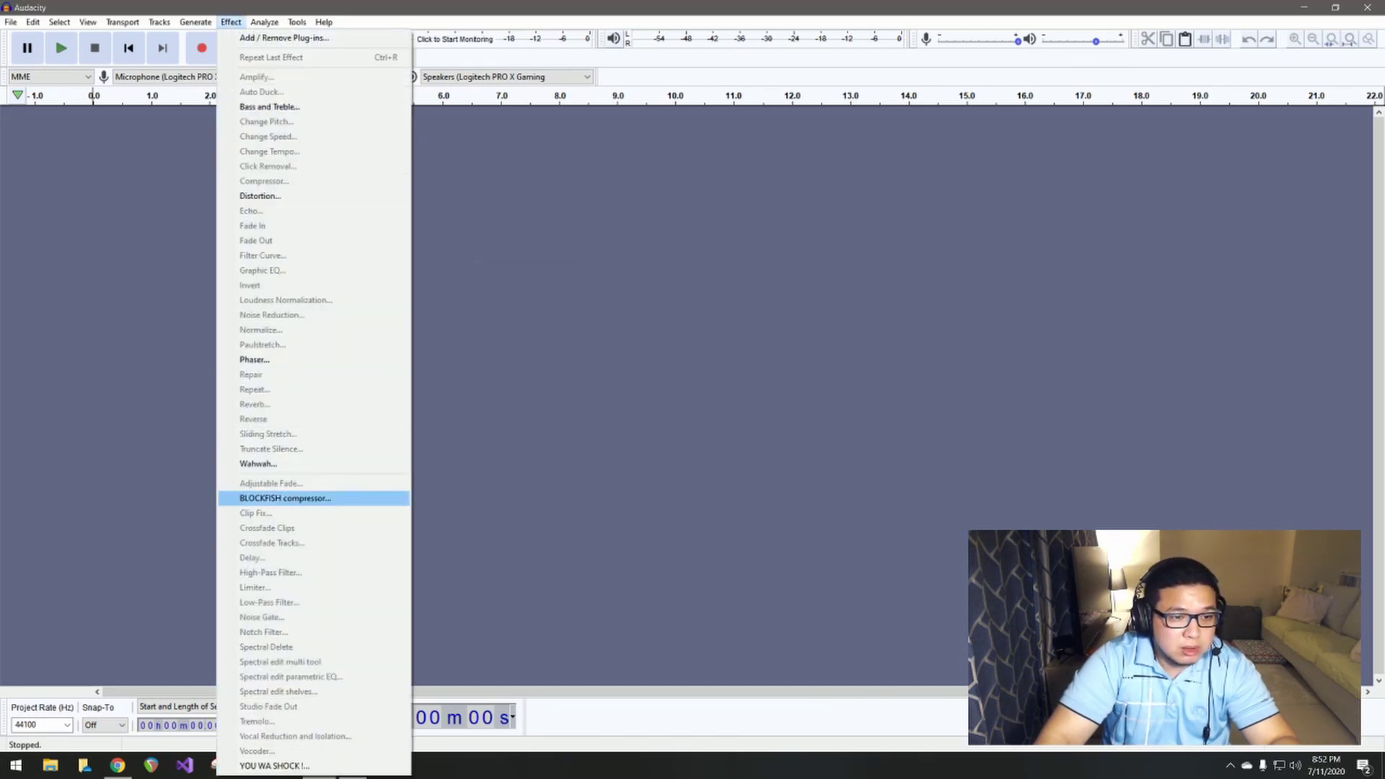